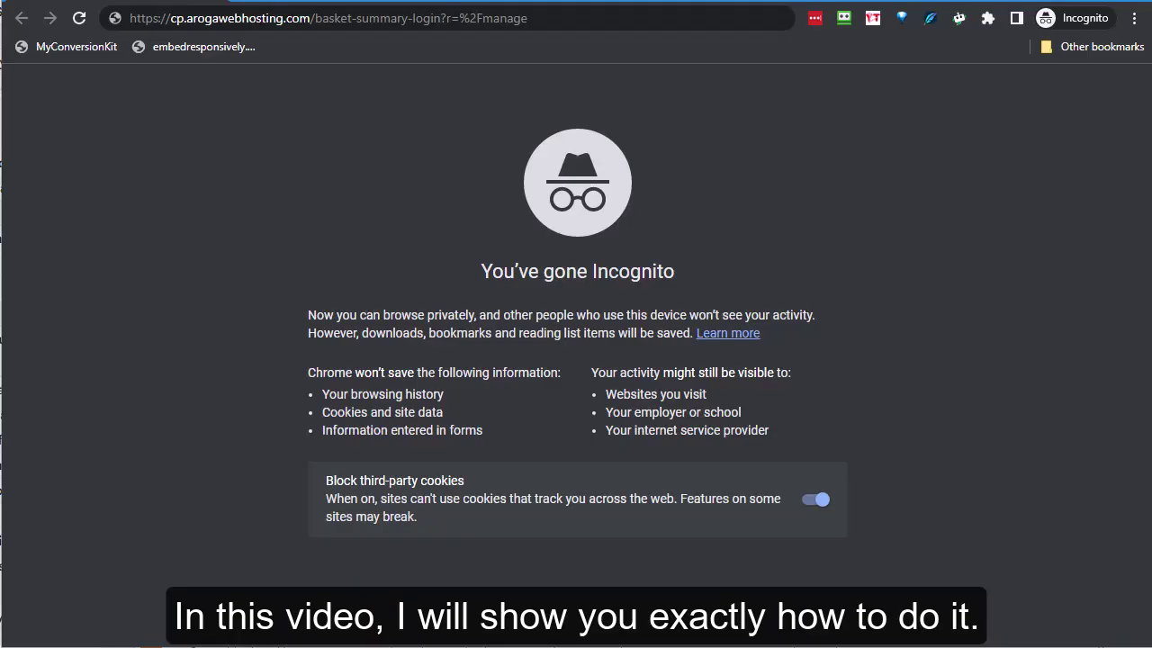
# - Focus the Incognito window's address bar to enter the cp.arogawebhosting.com sign-in address
pyautogui.click(639, 18)
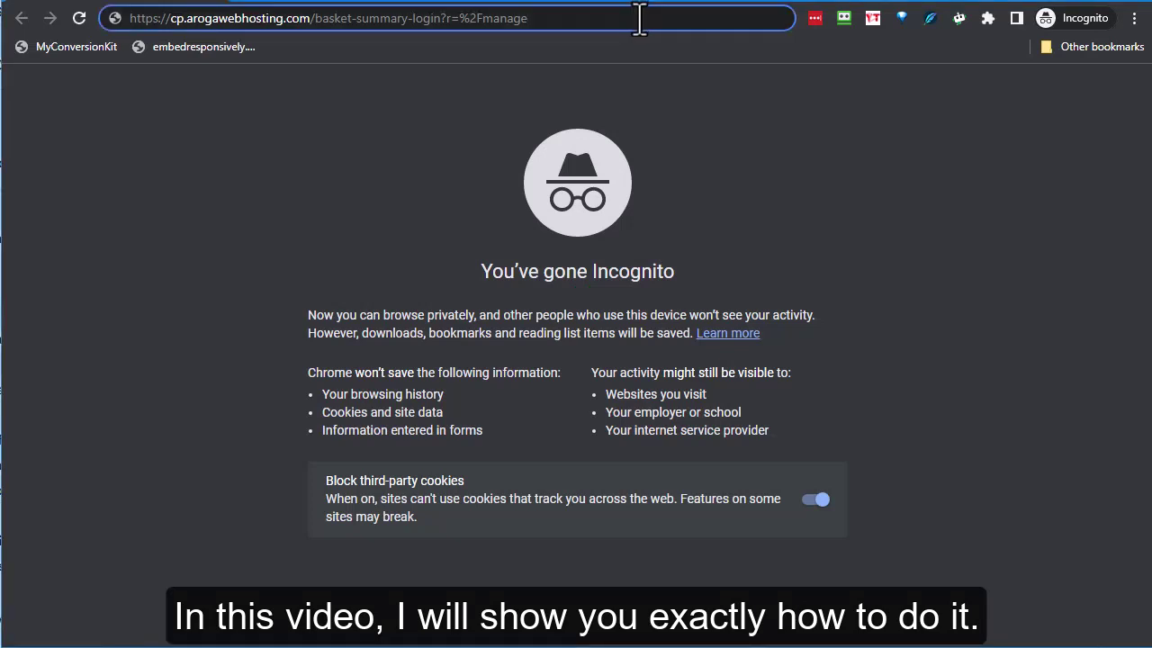
# - Load the Aroga sign-in page zoomed out and fill the Create an Account email and password fields
pyautogui.press('Return')
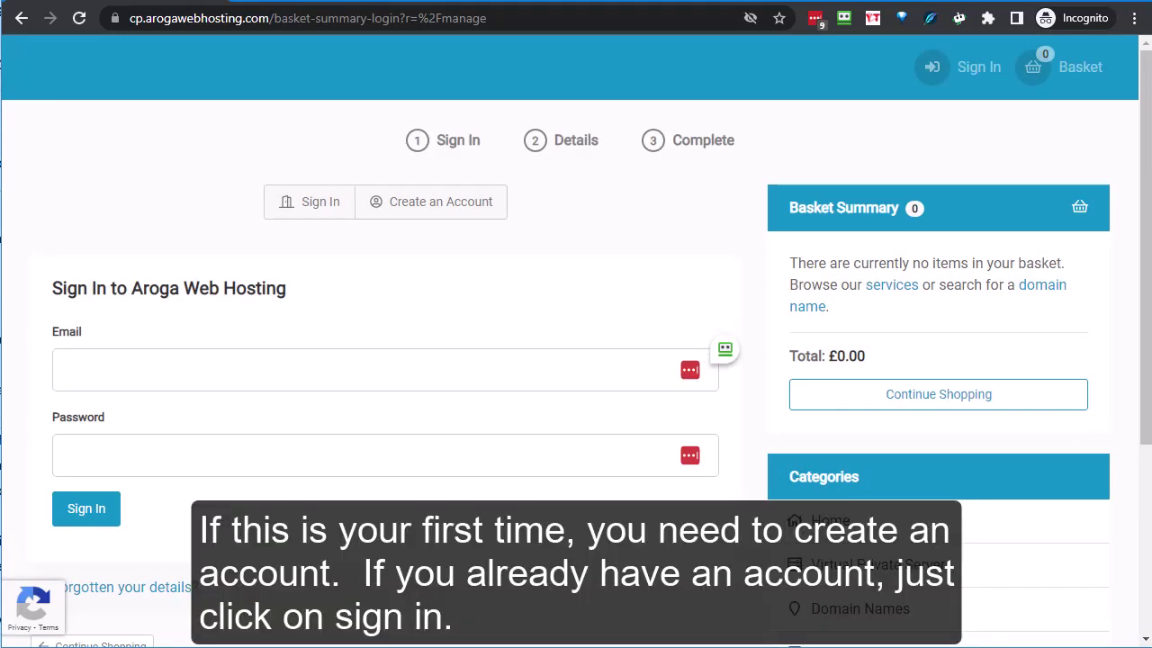
pyautogui.hotkey('ctrl', '-')
pyautogui.hotkey('ctrl', '-')
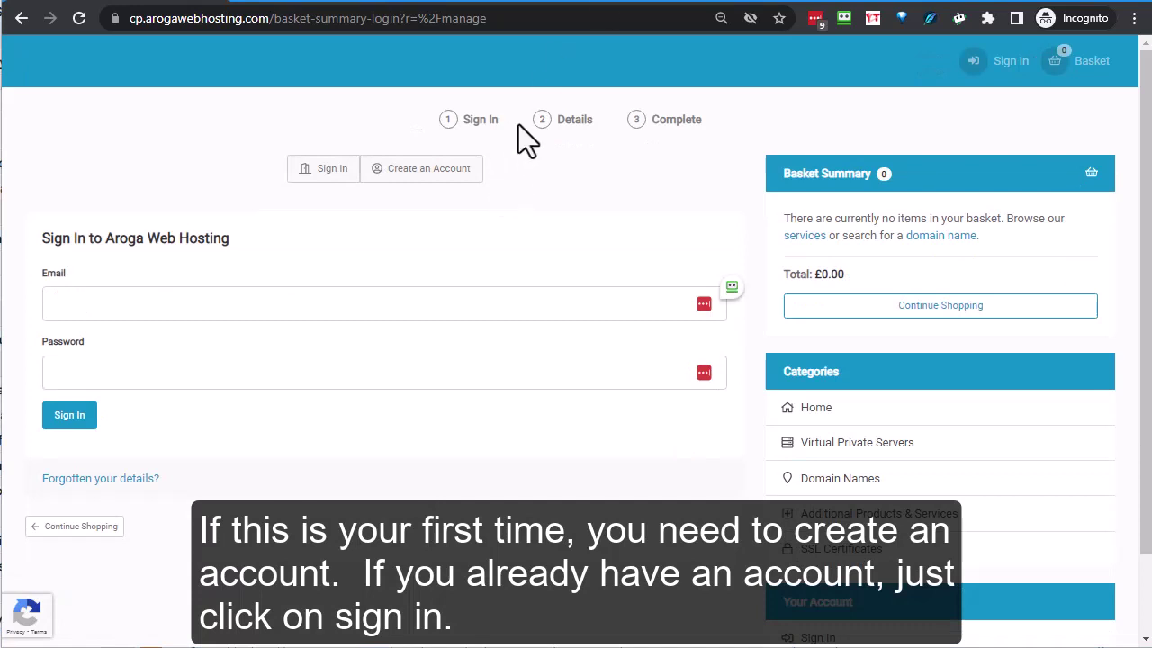
pyautogui.click(422, 173)
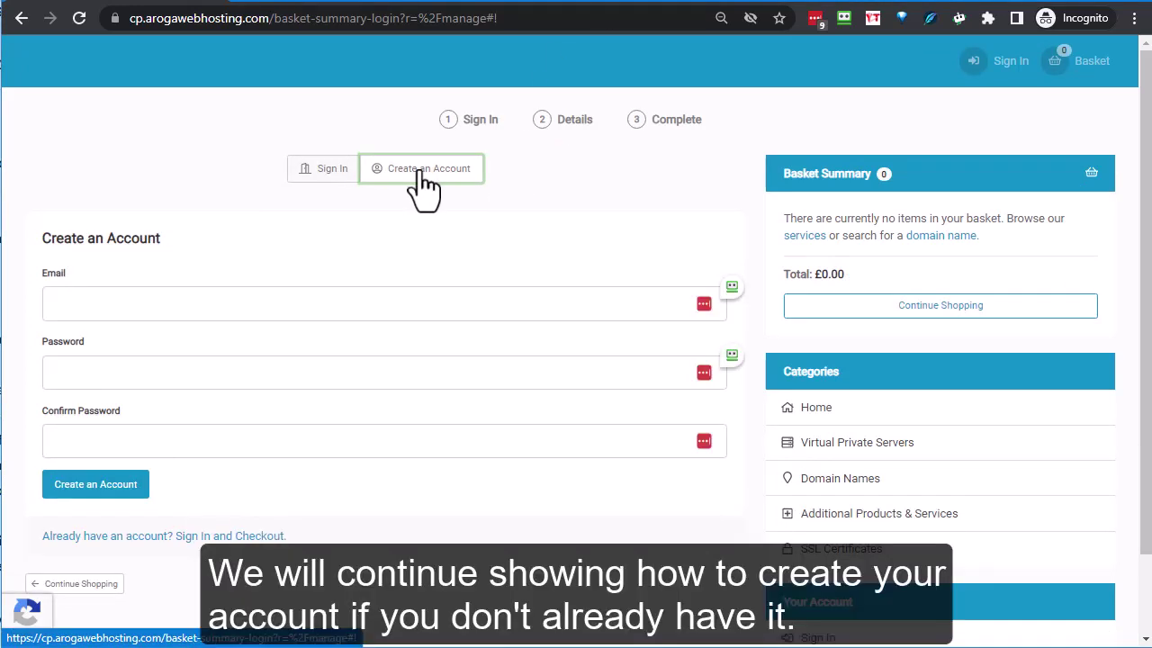
pyautogui.click(64, 303)
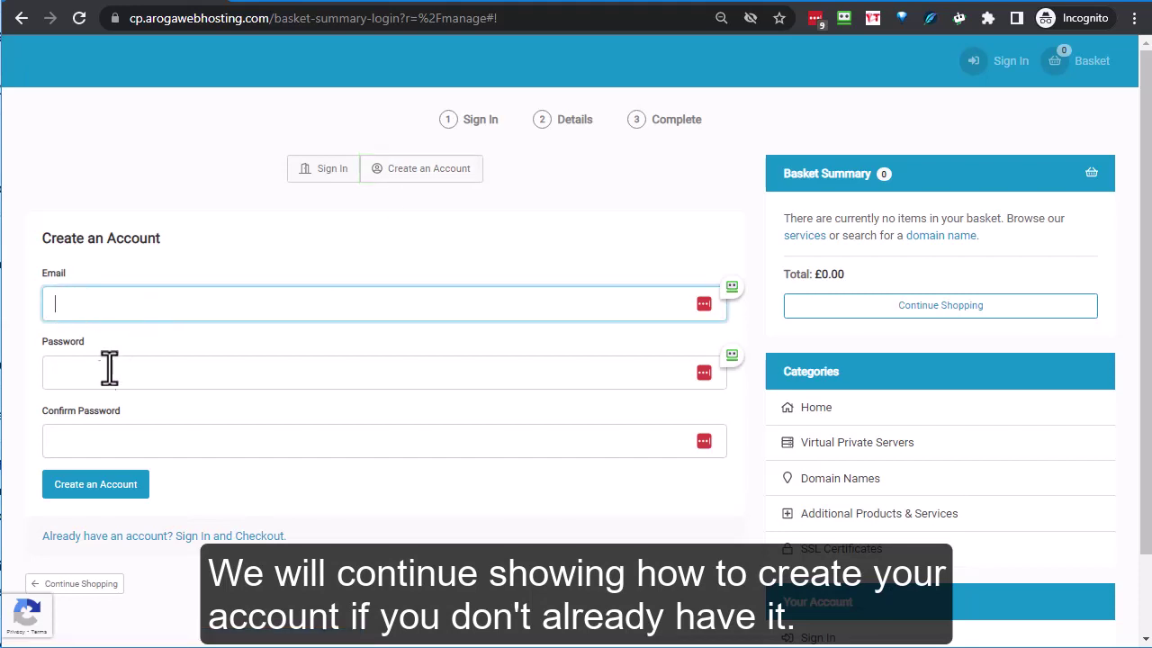
pyautogui.click(115, 376)
pyautogui.click(84, 450)
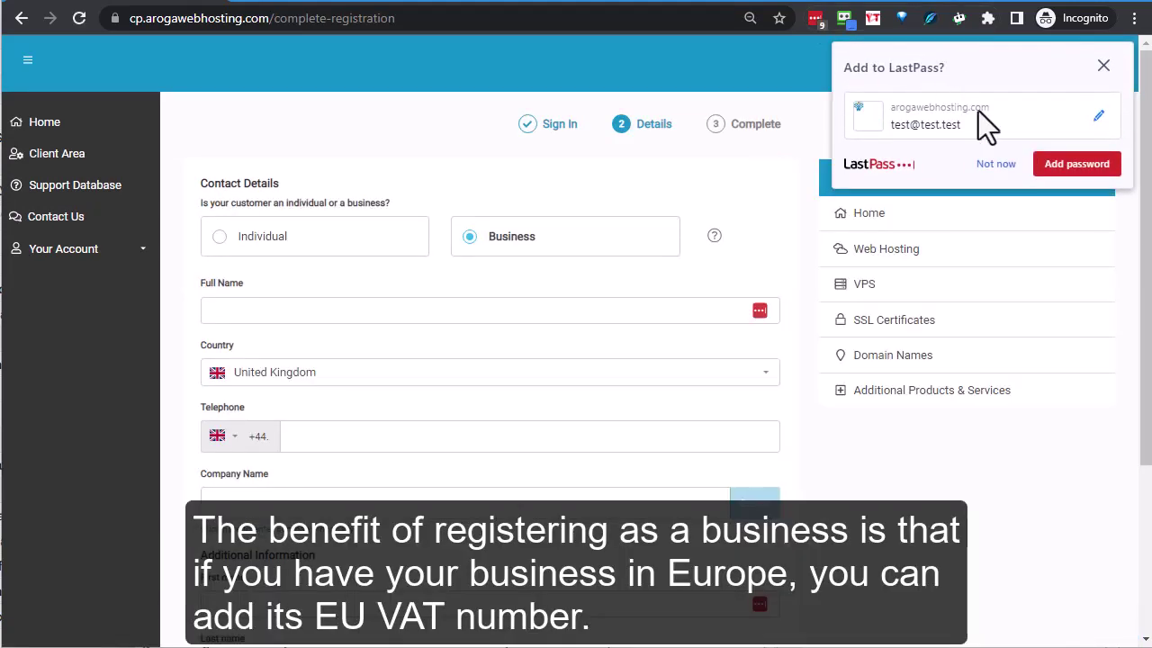
# - Decline the LastPass and RoboForm offers to save the new login
pyautogui.click(997, 165)
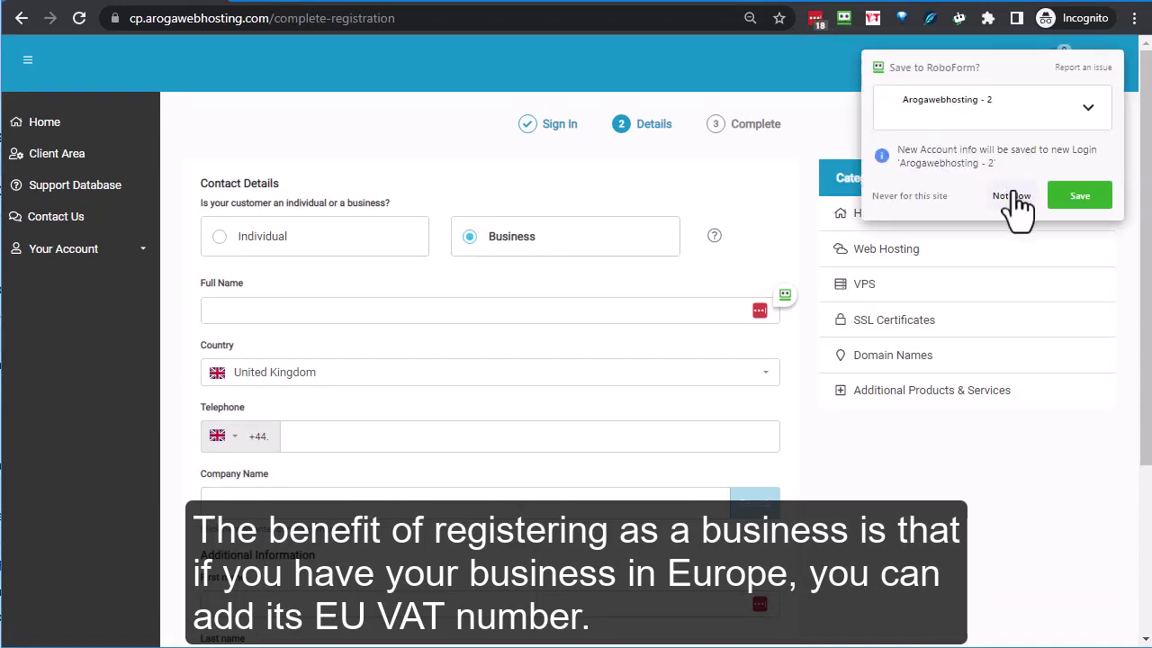
pyautogui.click(1007, 195)
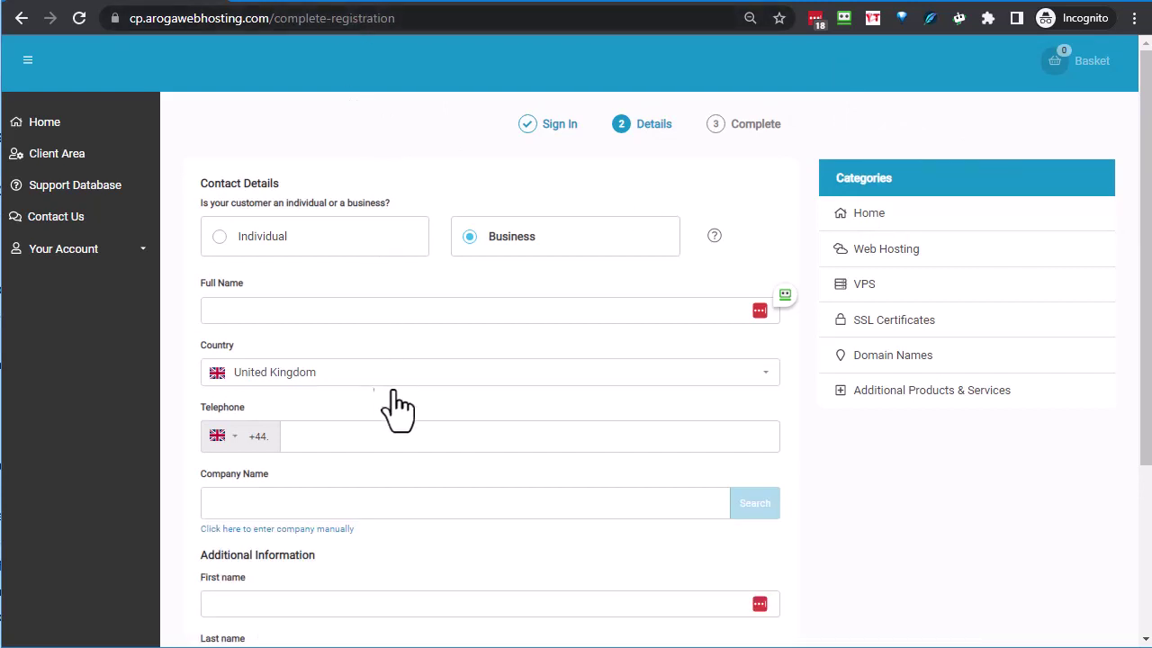
pyautogui.scroll(5, 545, 443)
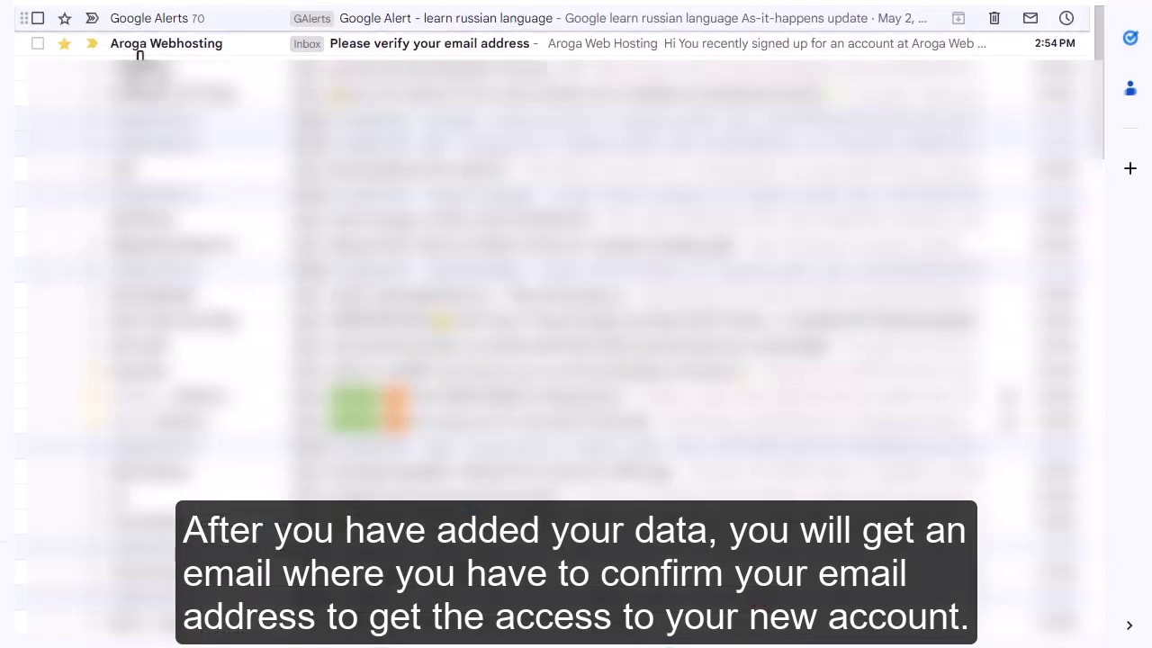
# - Open the Aroga 'Please verify your email address' message in Gmail and read through it
pyautogui.click(405, 47)
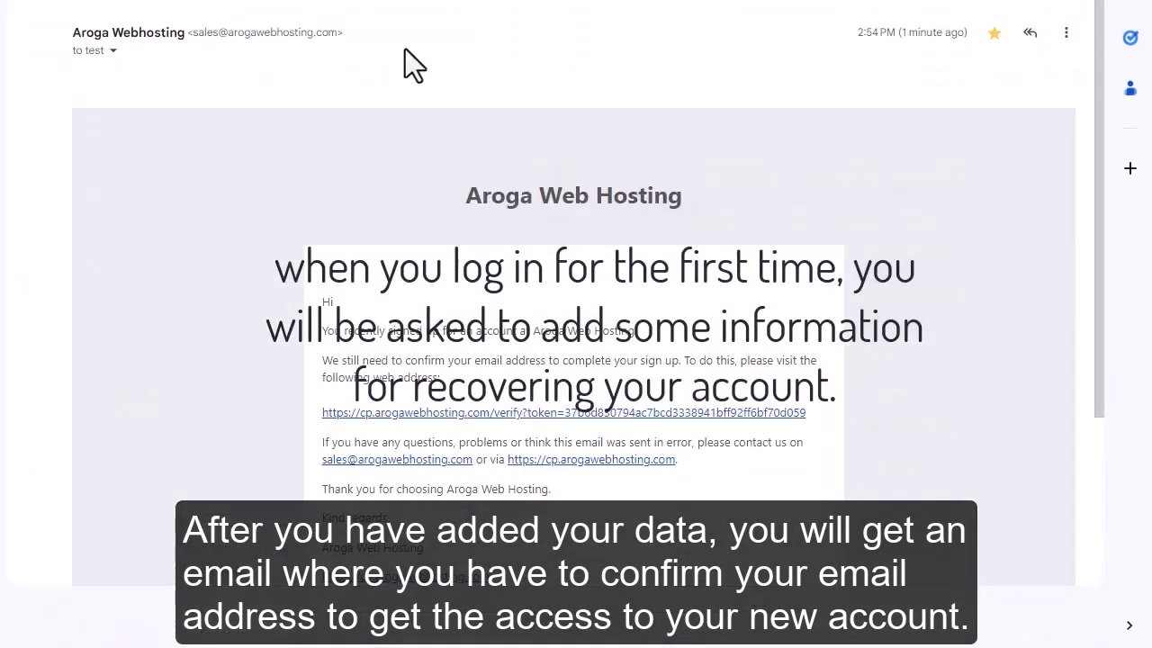
pyautogui.scroll(-1, 556, 225)
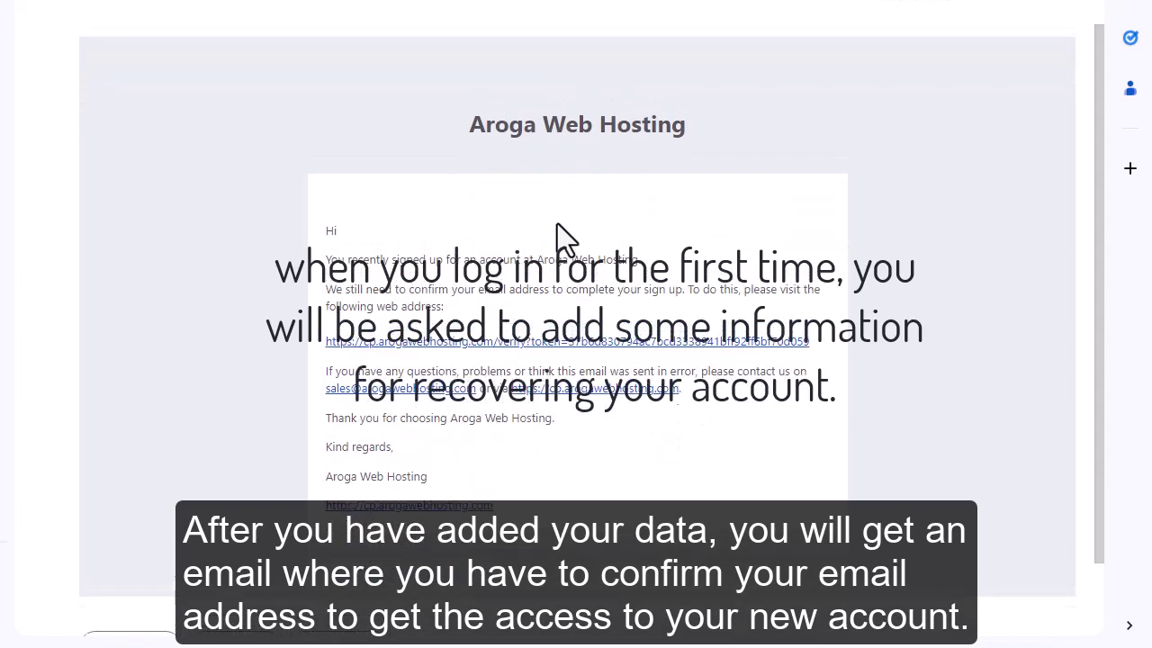
pyautogui.scroll(1, 556, 225)
pyautogui.scroll(1, 303, 226)
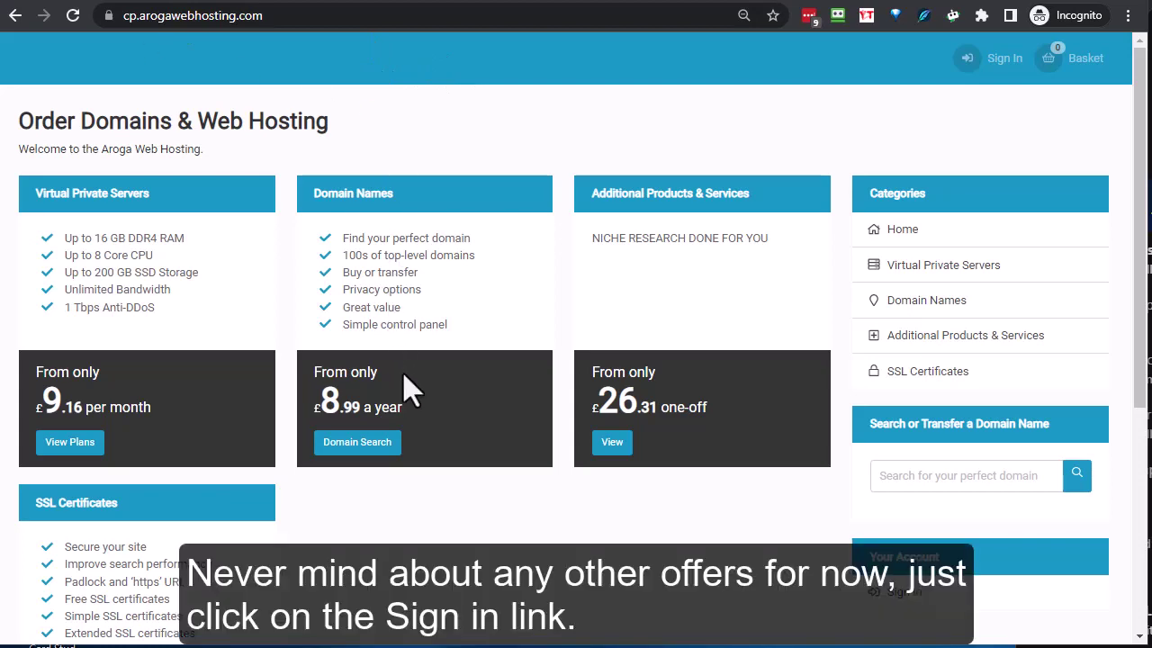
# - Sign in to Aroga Web Hosting with a saved account from the autofill list
pyautogui.scroll(-4, 648, 283)
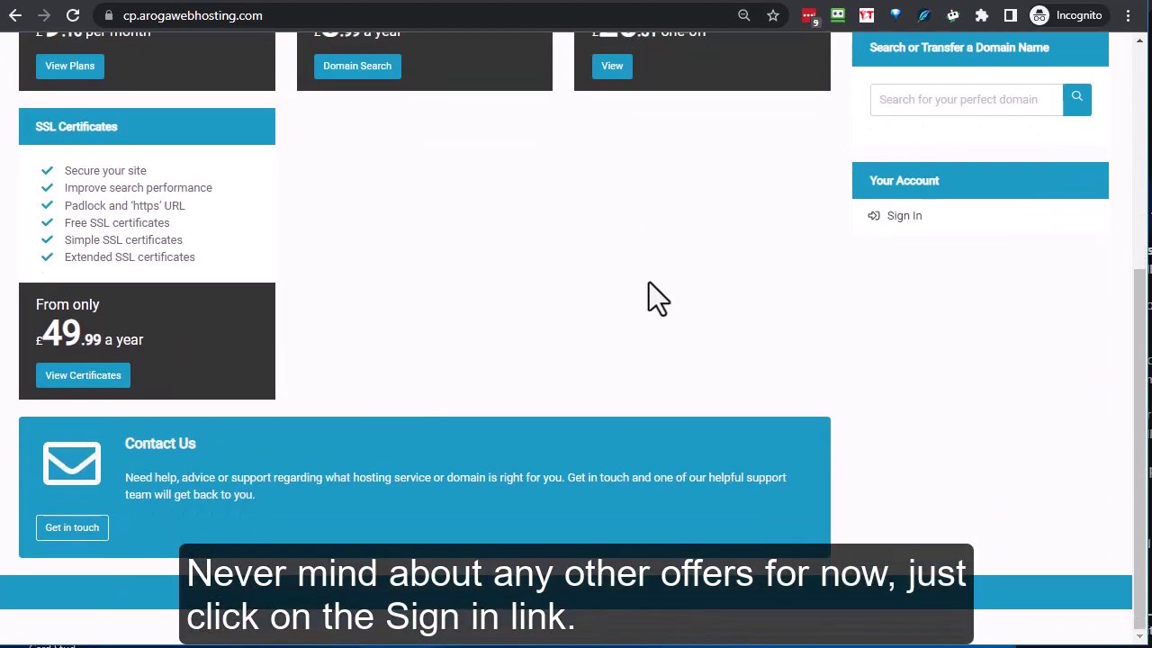
pyautogui.scroll(3, 813, 321)
pyautogui.scroll(2, 761, 327)
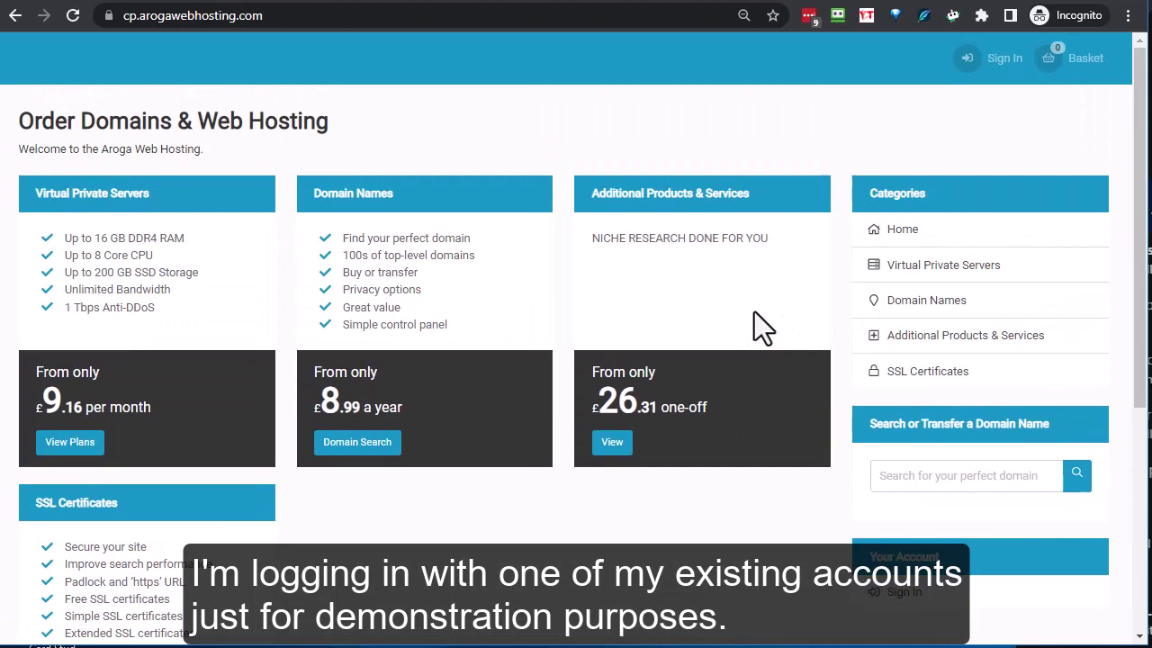
pyautogui.click(896, 612)
pyautogui.click(255, 304)
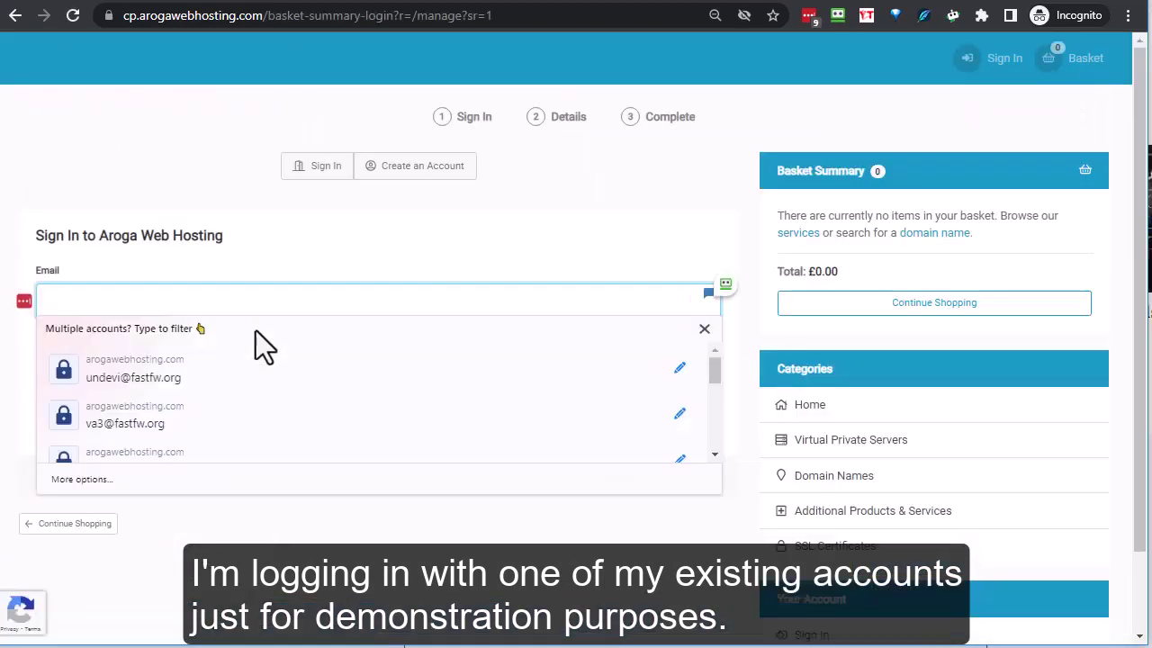
pyautogui.click(94, 378)
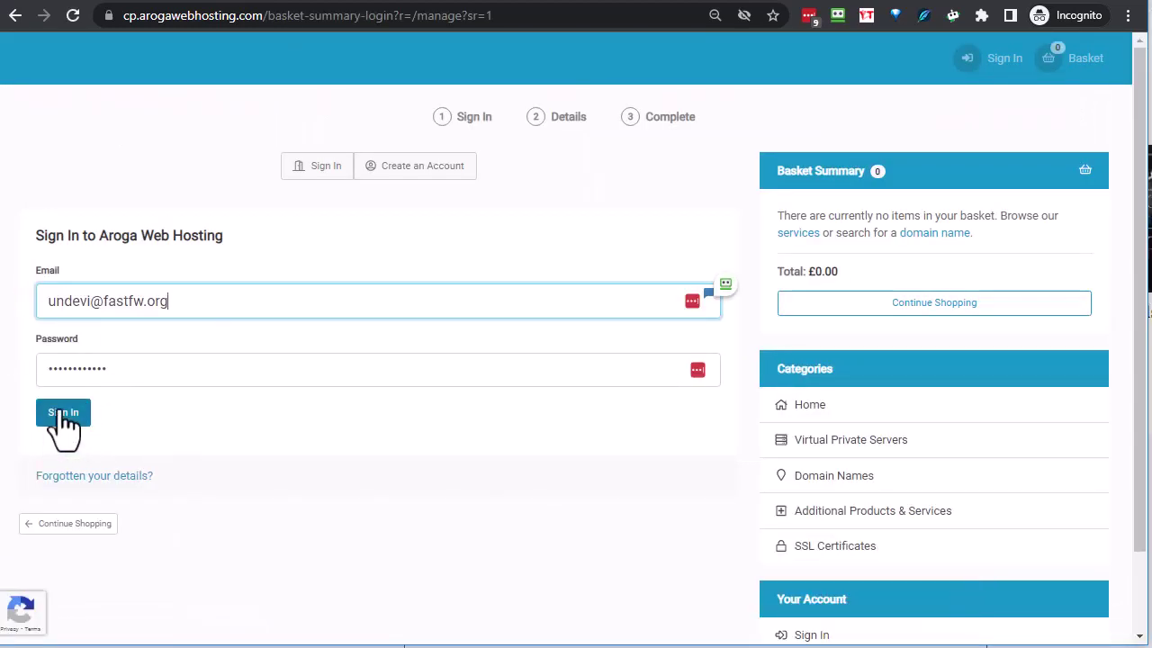
pyautogui.click(60, 413)
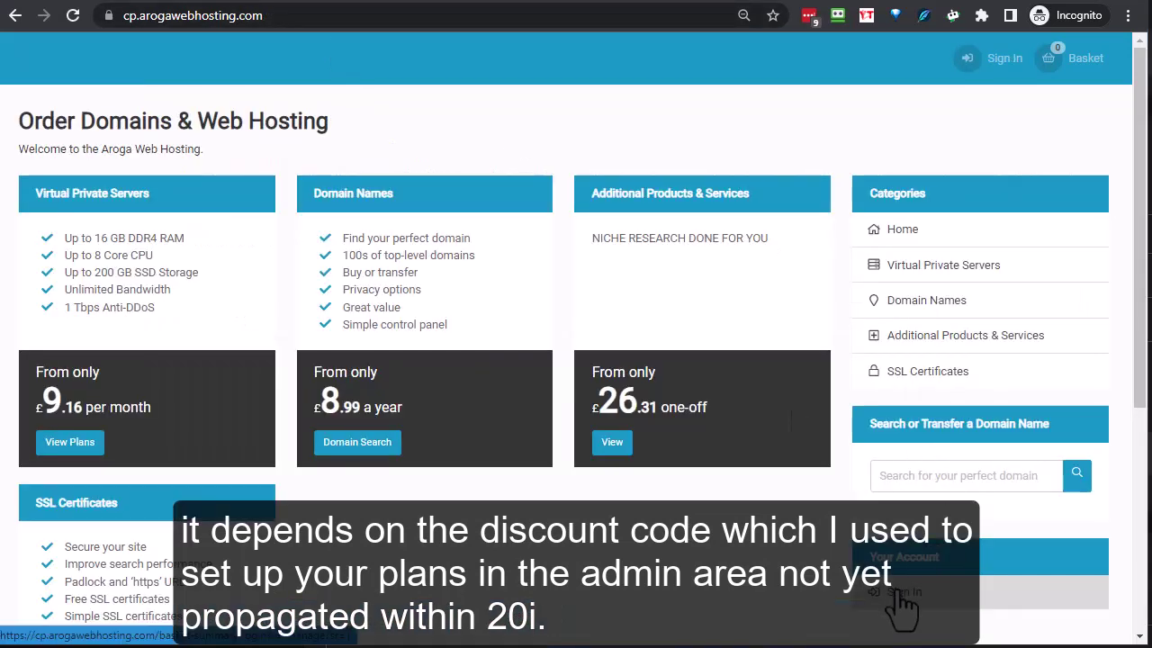
# - Sign in again using the saved account from the LastPass picker
pyautogui.click(898, 593)
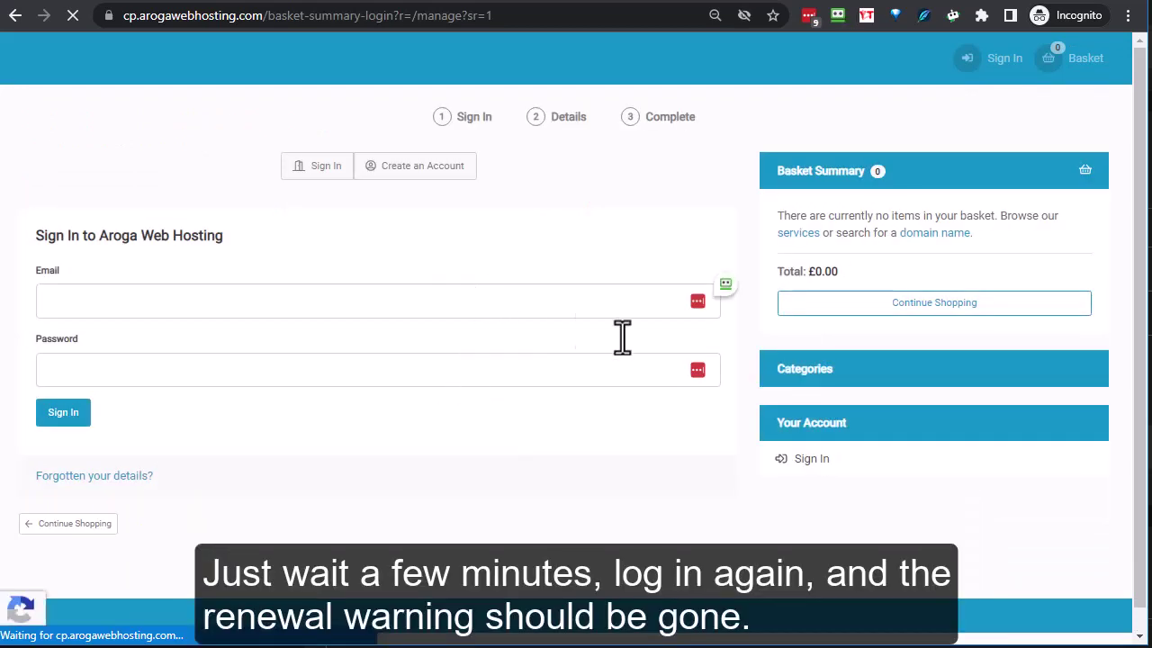
pyautogui.click(697, 310)
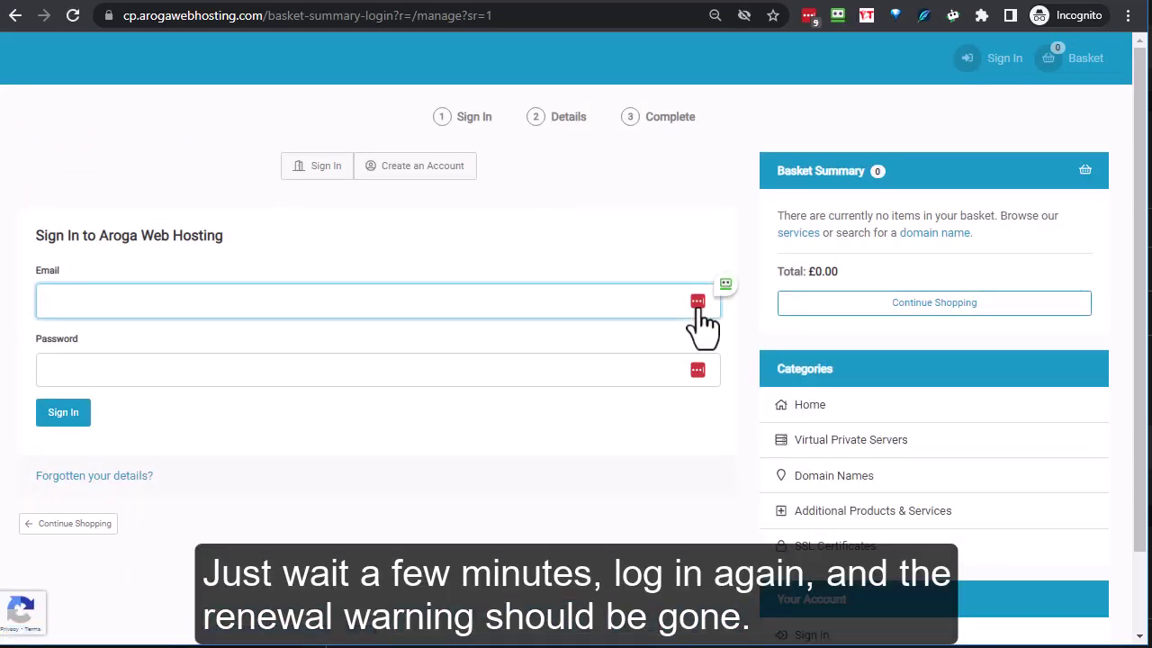
pyautogui.click(699, 304)
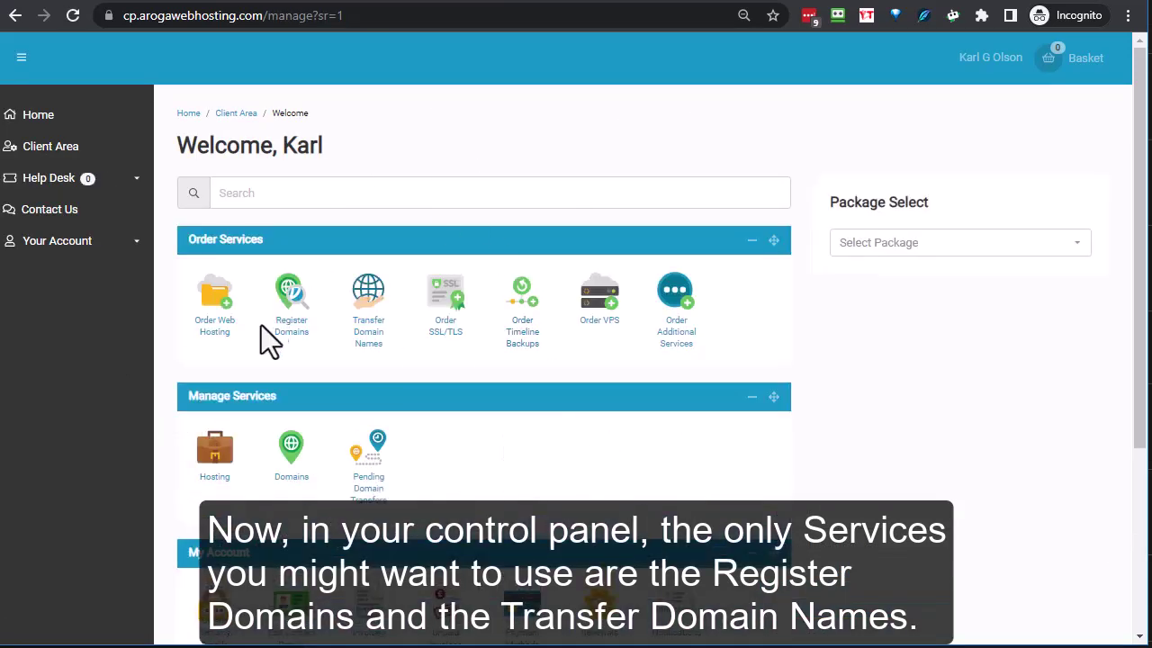
# - Open Hosting under Manage Services to list the six existing hosting packages
pyautogui.click(218, 463)
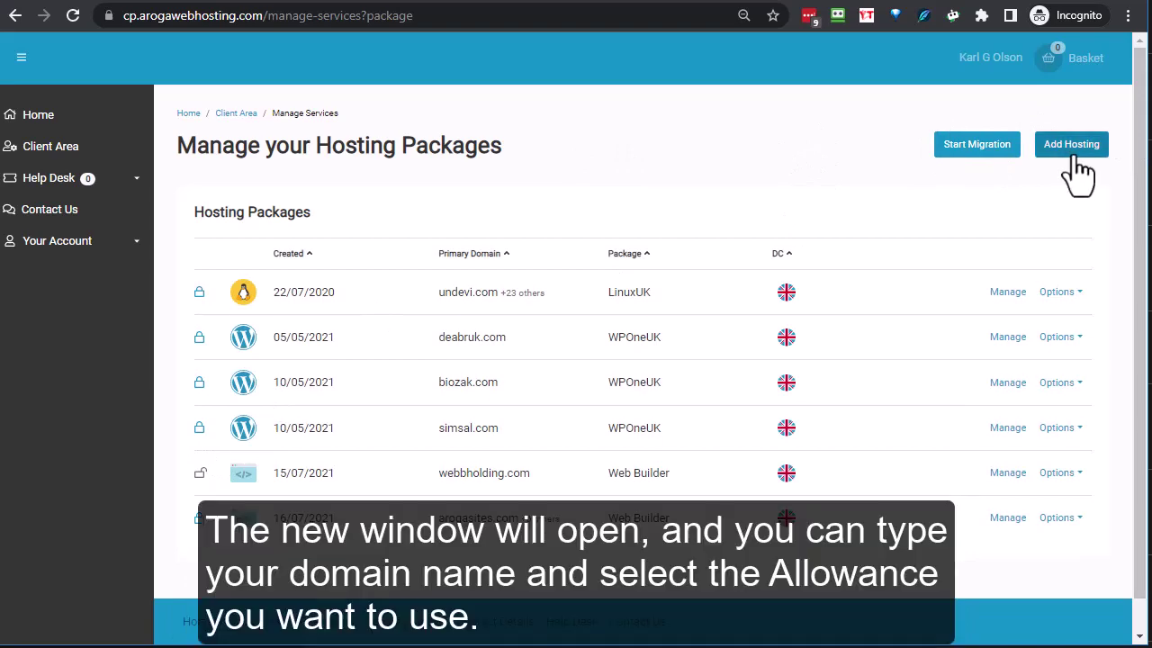
# - Open Add Hosting Package and review the domain field and allowance plans without choosing one
pyautogui.click(1073, 159)
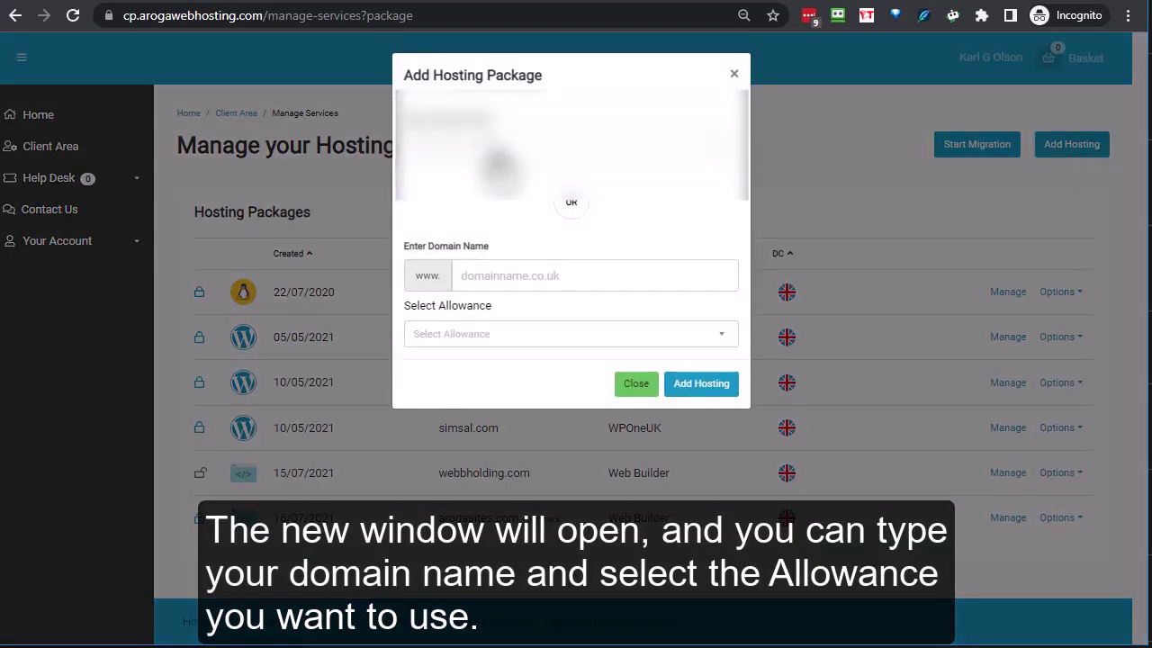
pyautogui.click(489, 273)
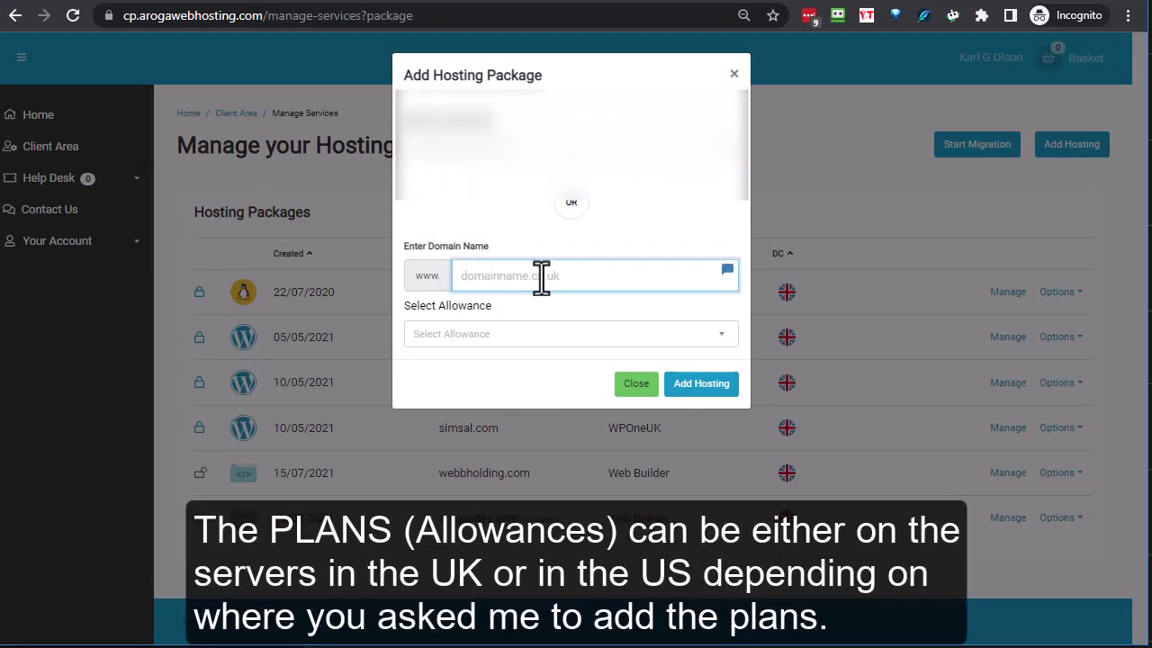
pyautogui.click(471, 339)
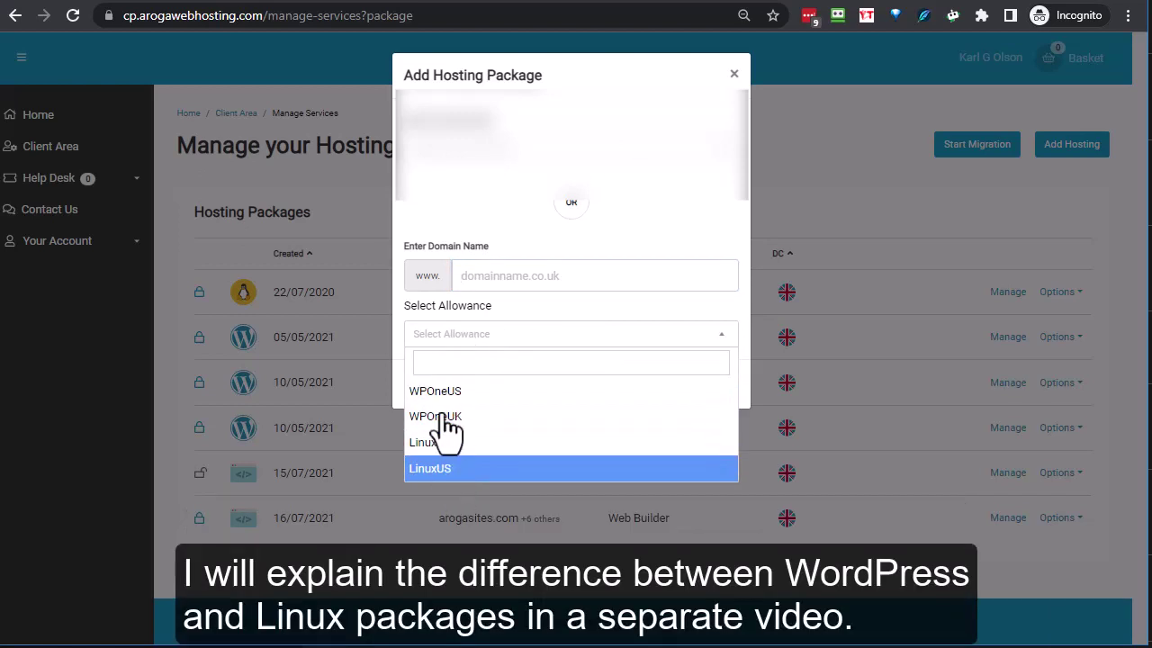
pyautogui.click(652, 189)
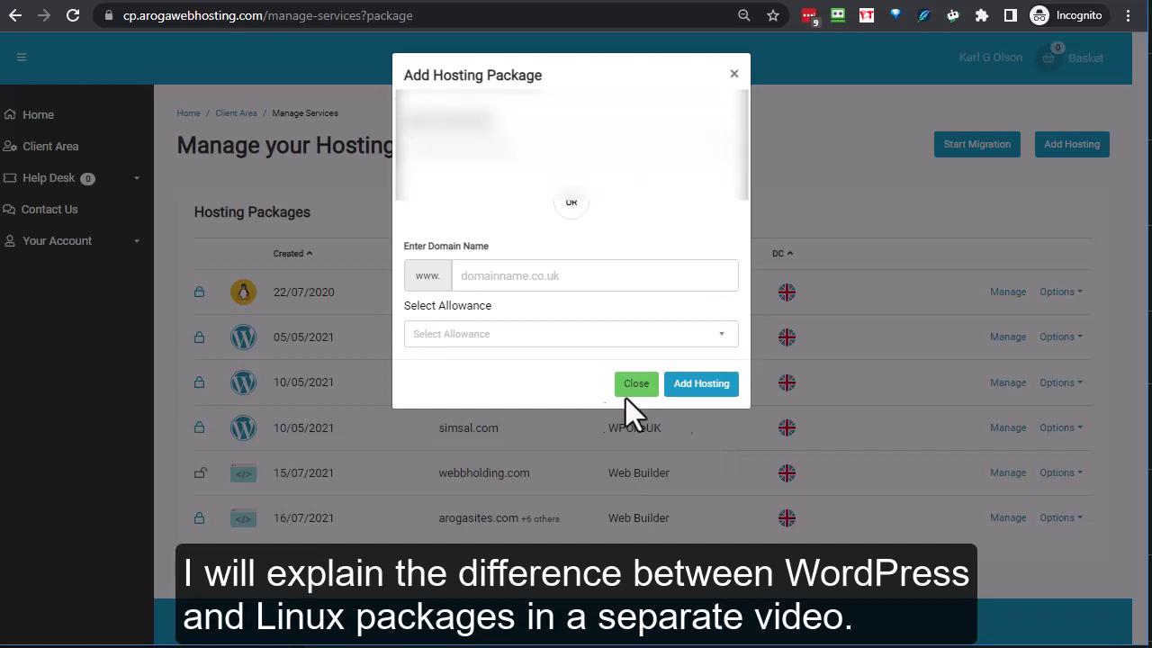